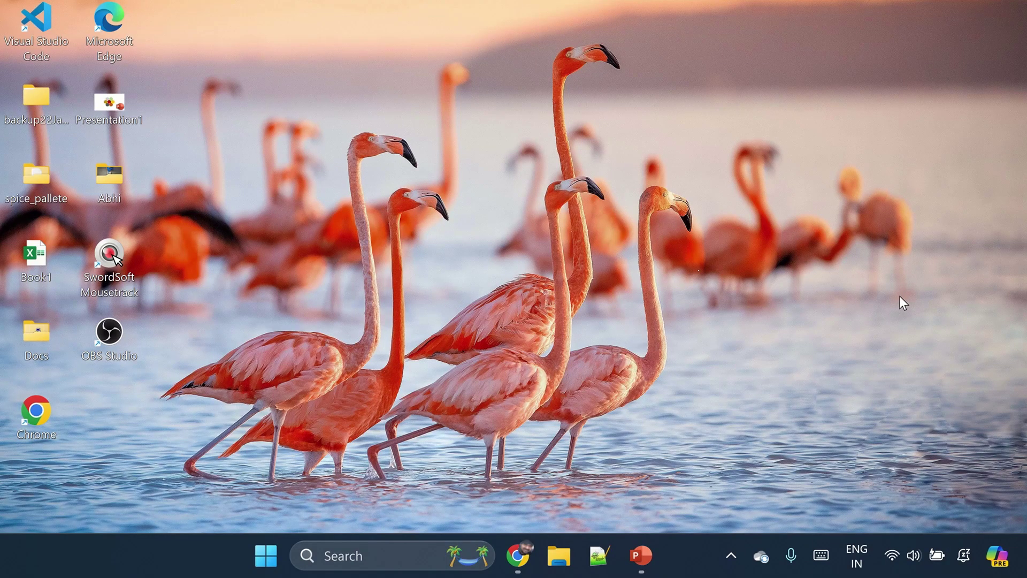
Step: Search 'python' and choose Uninstall to reach Installed apps, then search 'add' for Add or remove programs
click(381, 555)
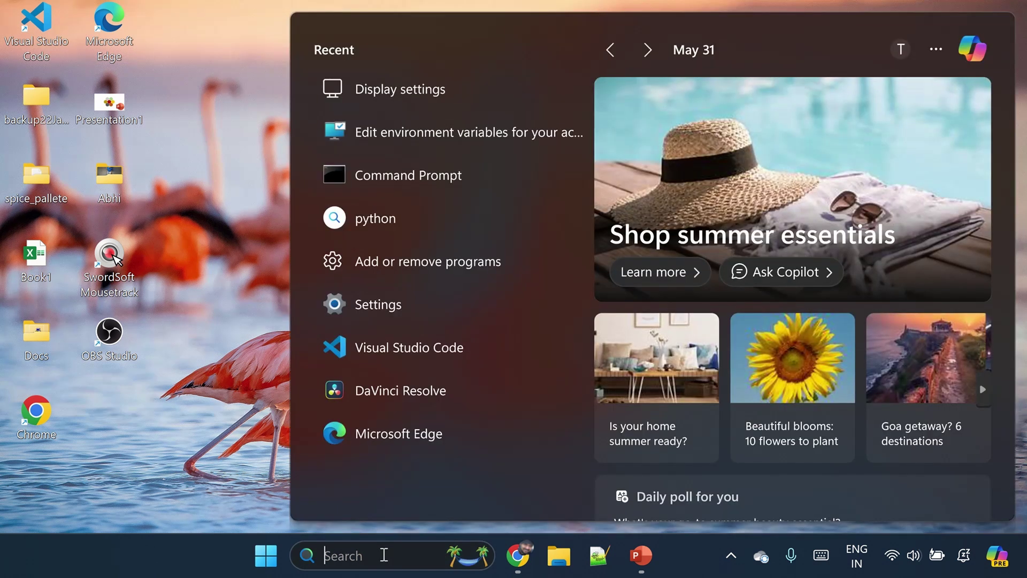
text(python)
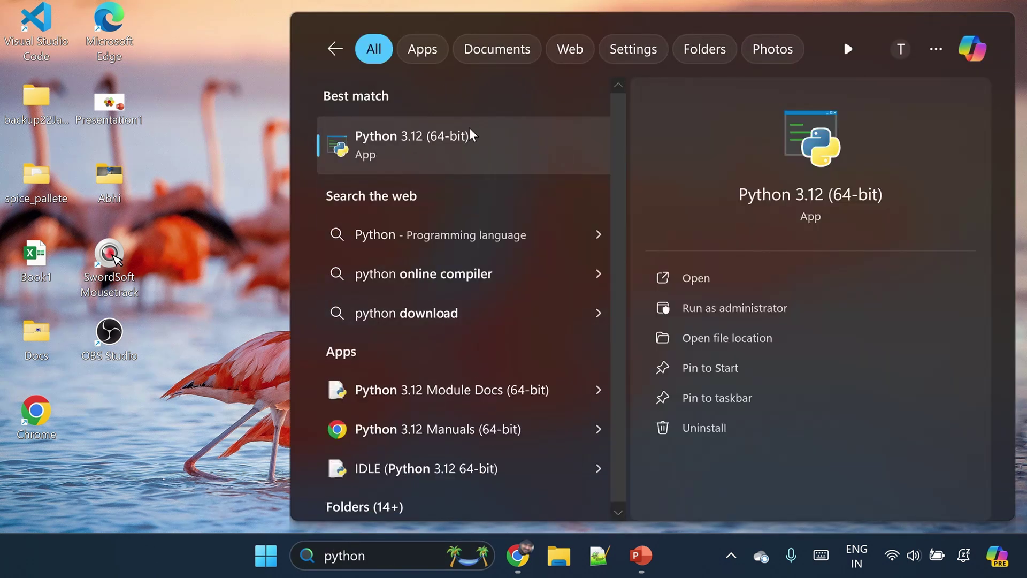
click(712, 429)
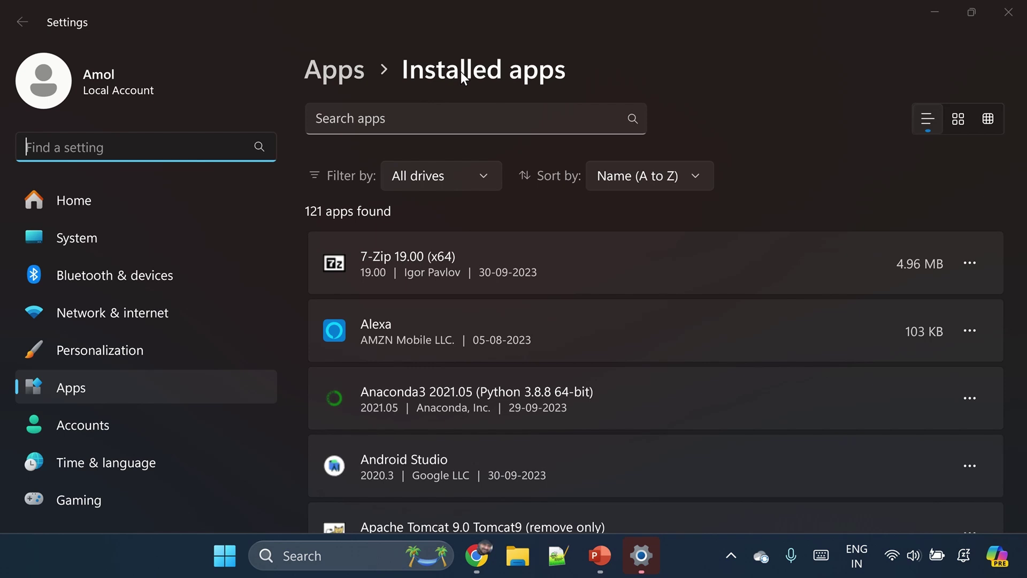
scroll(548, 221, down, 1)
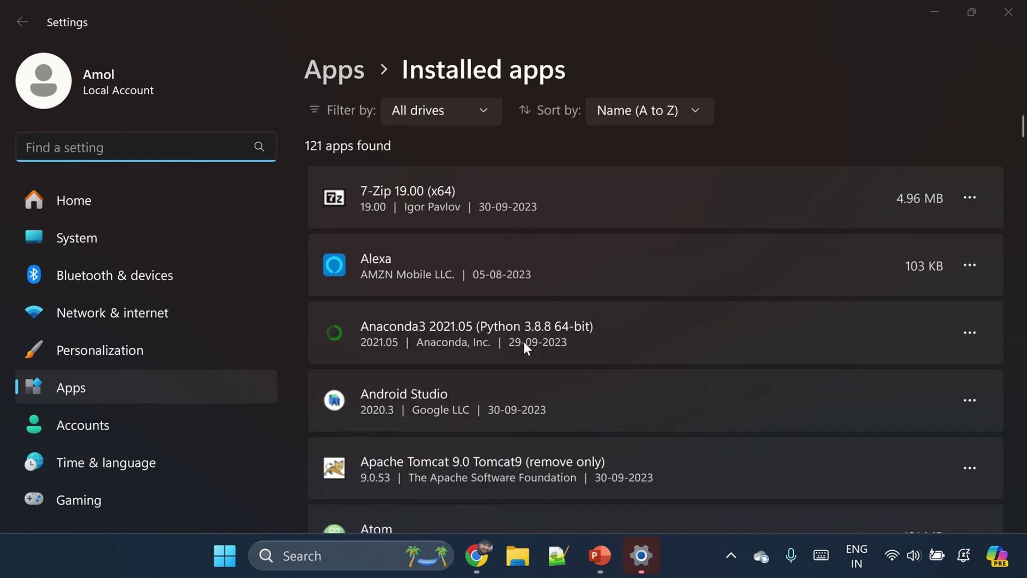
scroll(528, 342, up, 1)
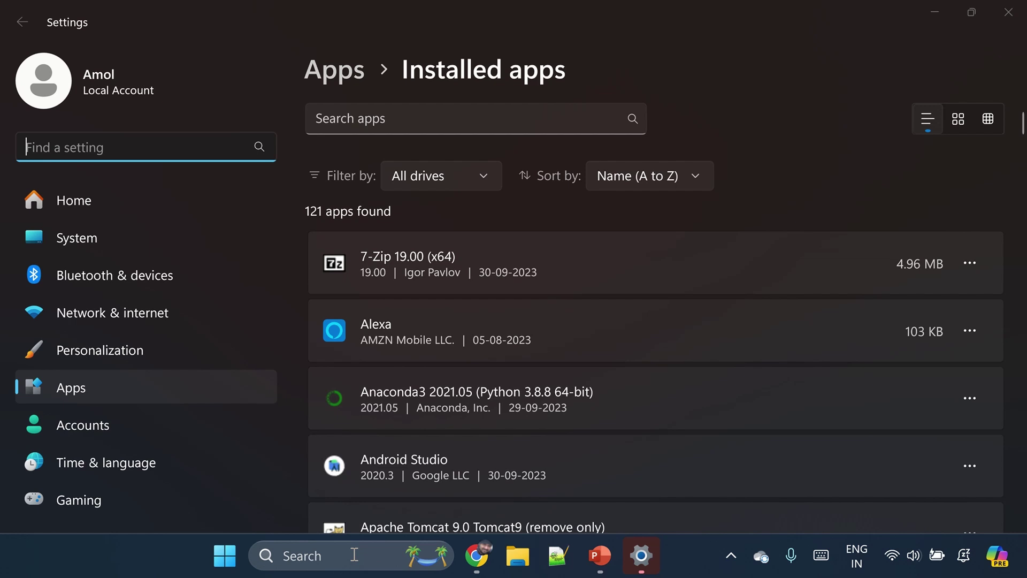
click(354, 554)
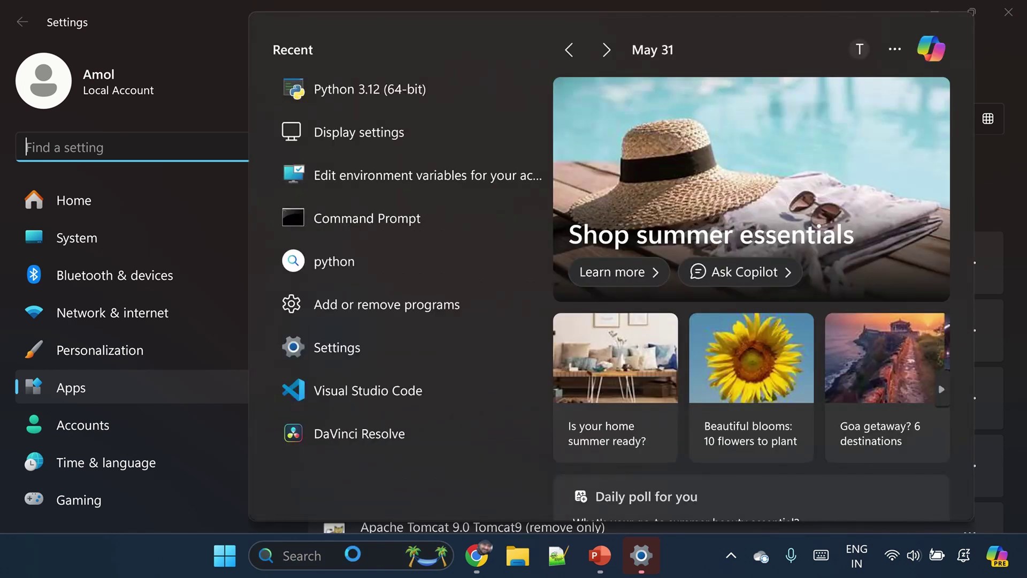
text(add)
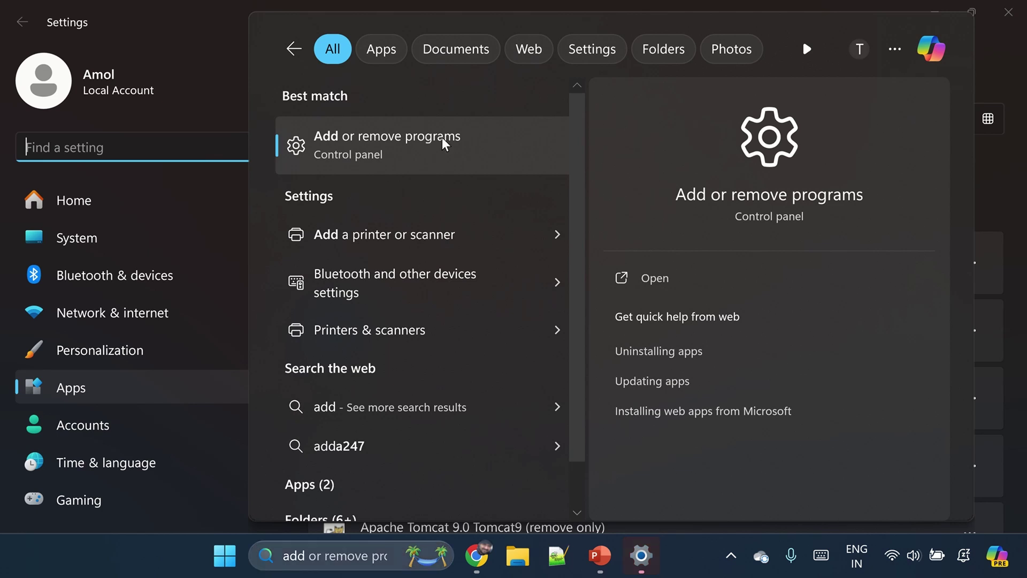
Step: Open Add or remove programs and filter installed apps by 'python', showing three matches
click(996, 71)
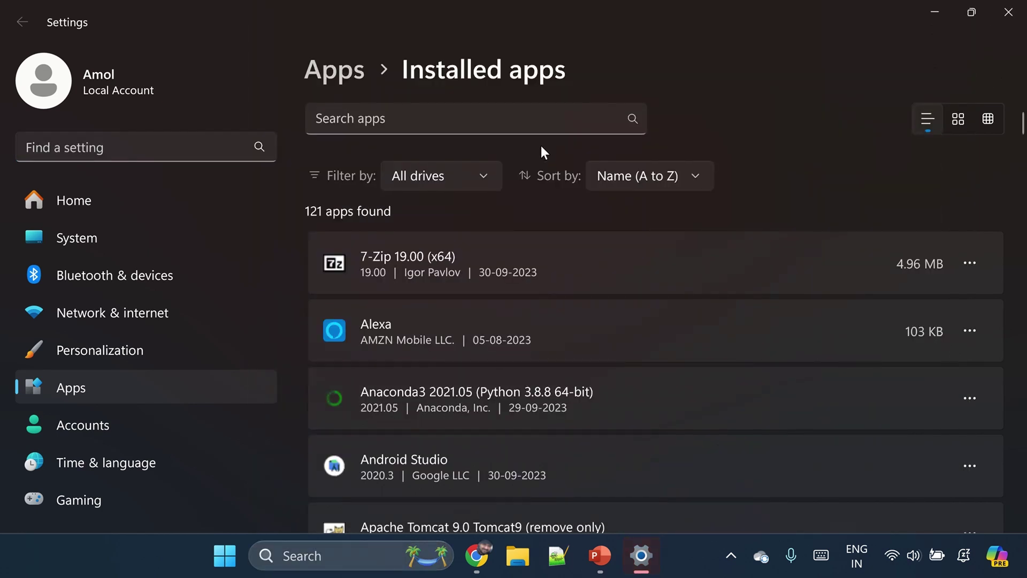
click(497, 118)
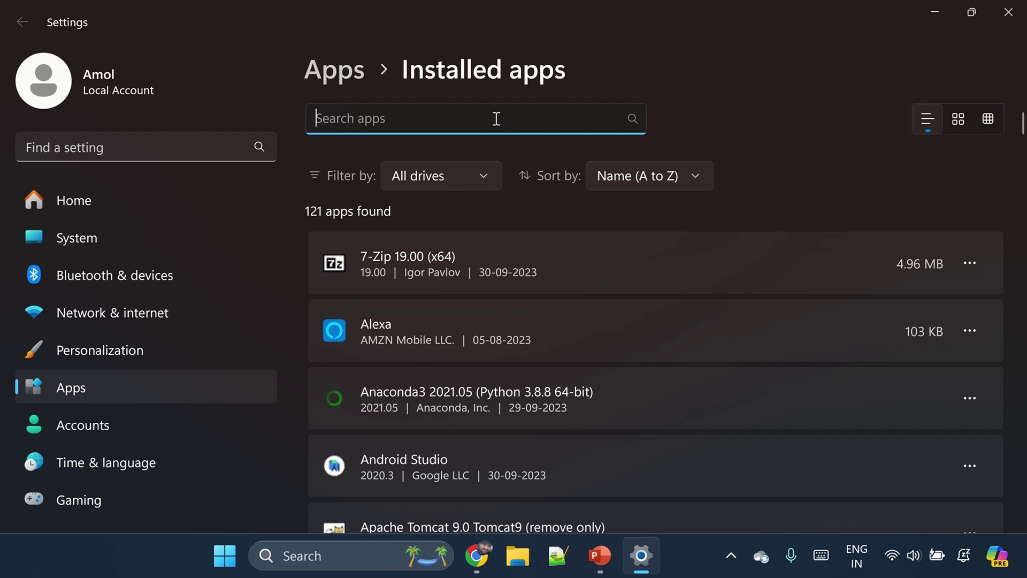
text(py)
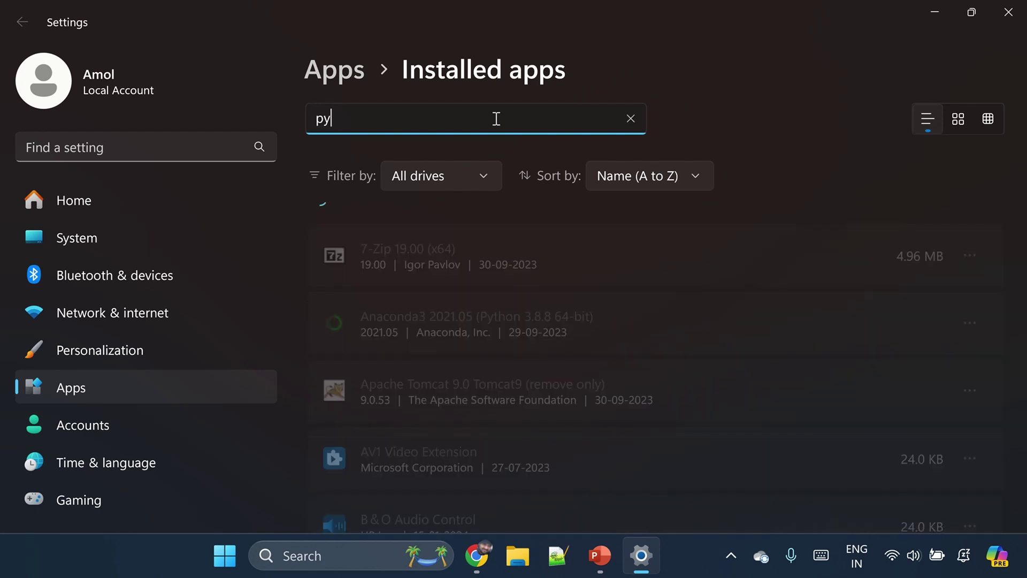
text(thon)
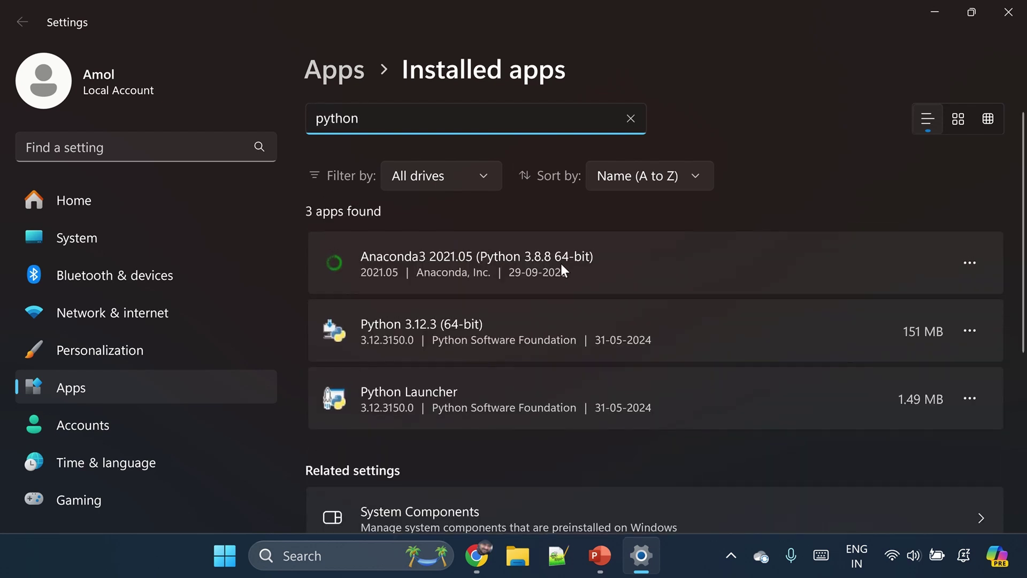
click(508, 340)
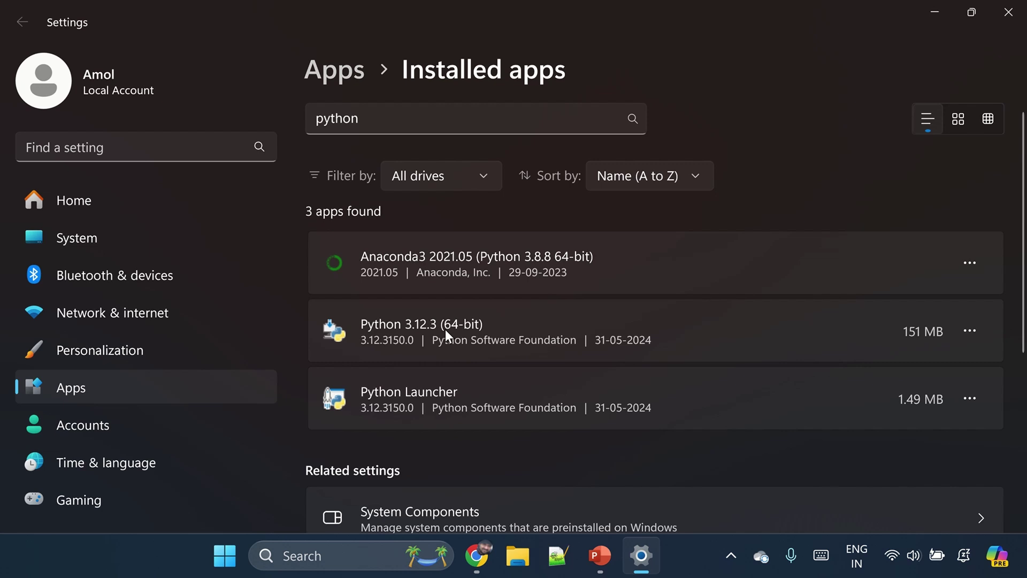
Step: Uninstall Python Launcher and confirm the removal
click(968, 397)
click(754, 470)
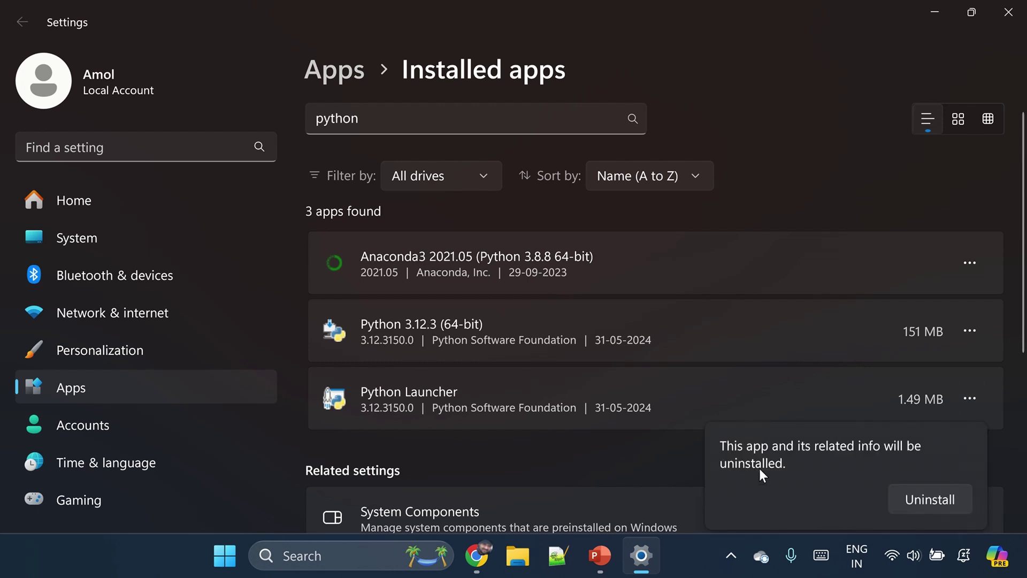
click(910, 498)
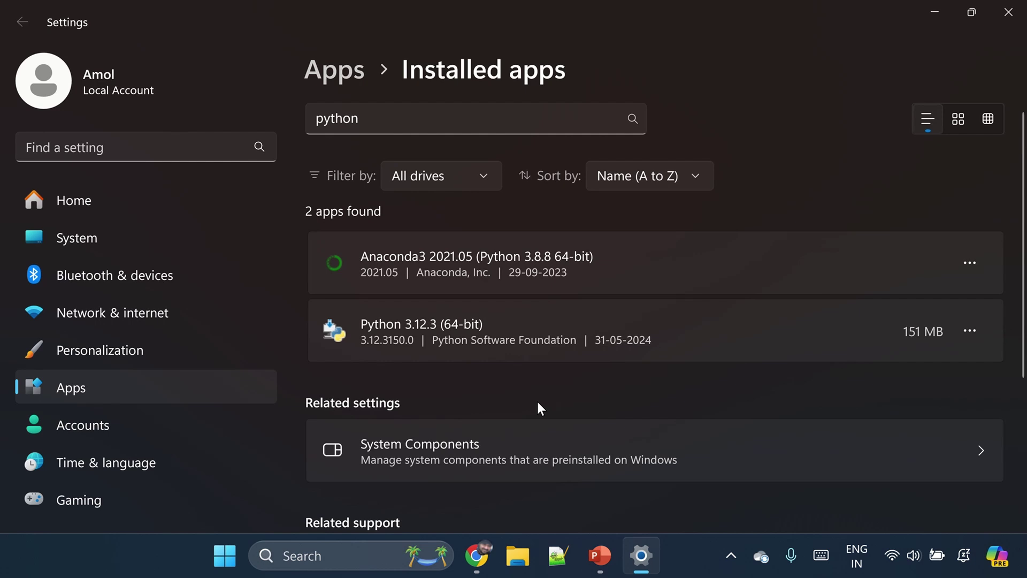
Step: Uninstall Python 3.12.3 (64-bit), confirm, and close the uninstaller once setup finishes
click(970, 324)
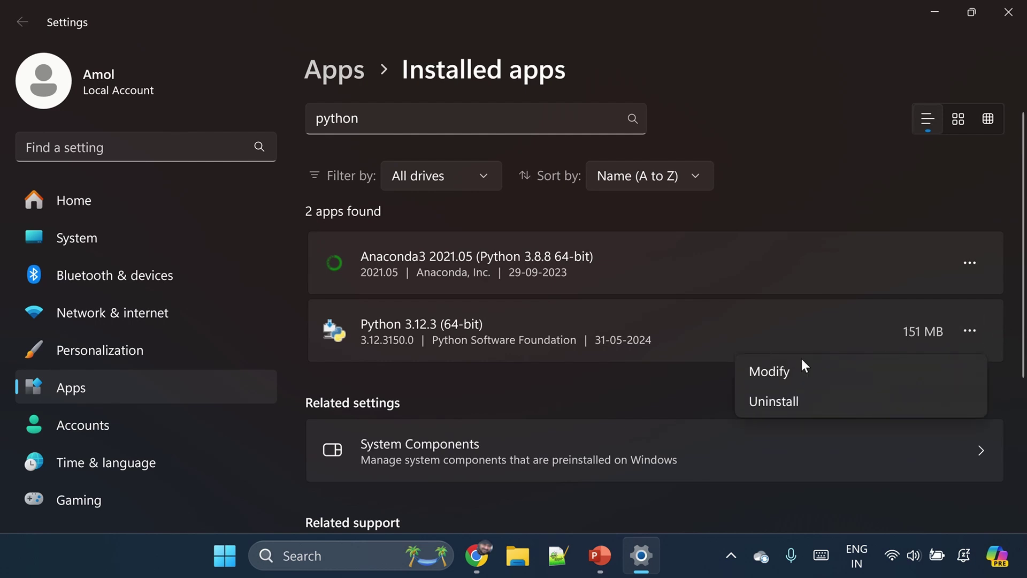
click(772, 400)
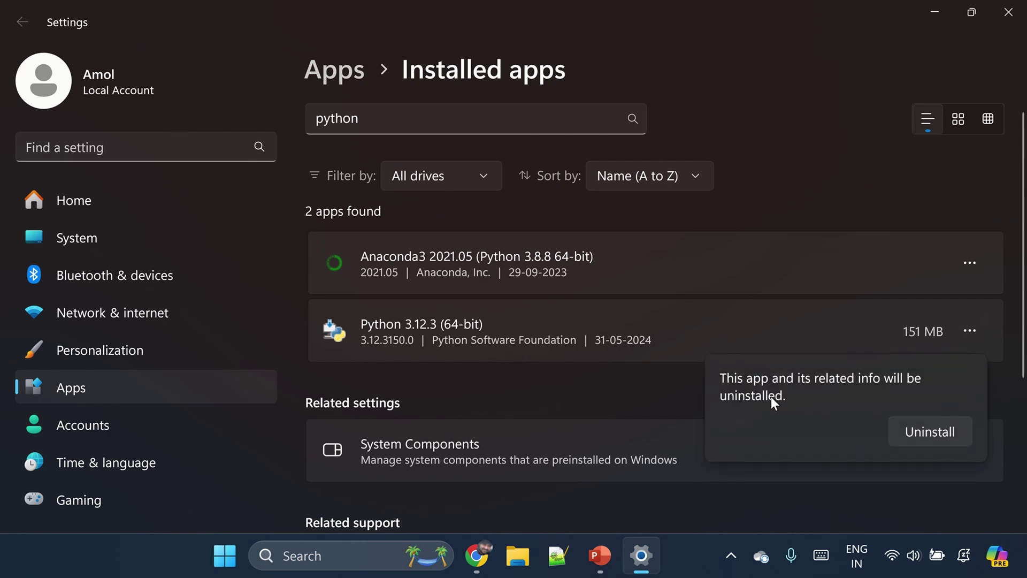
click(912, 429)
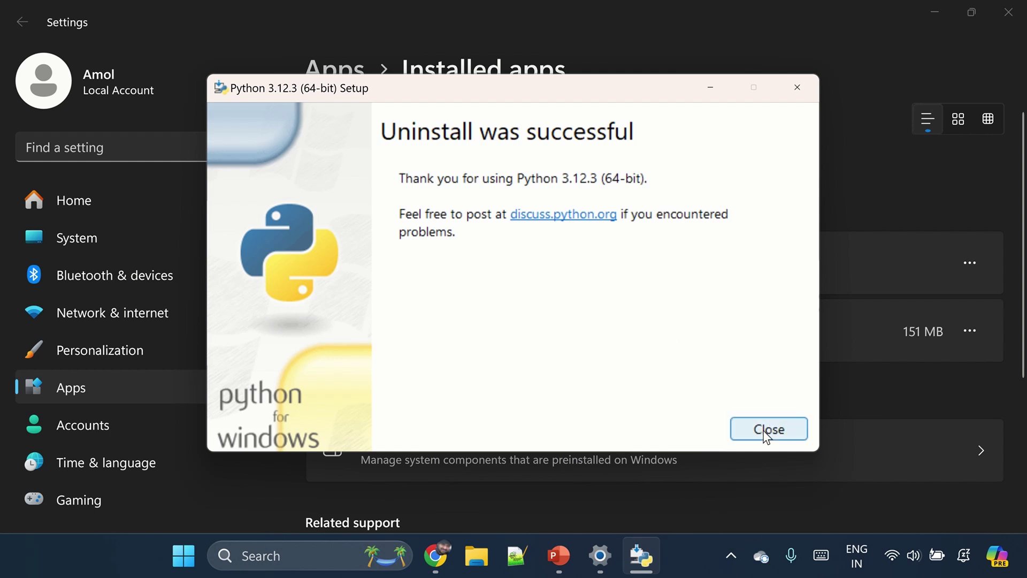
click(765, 431)
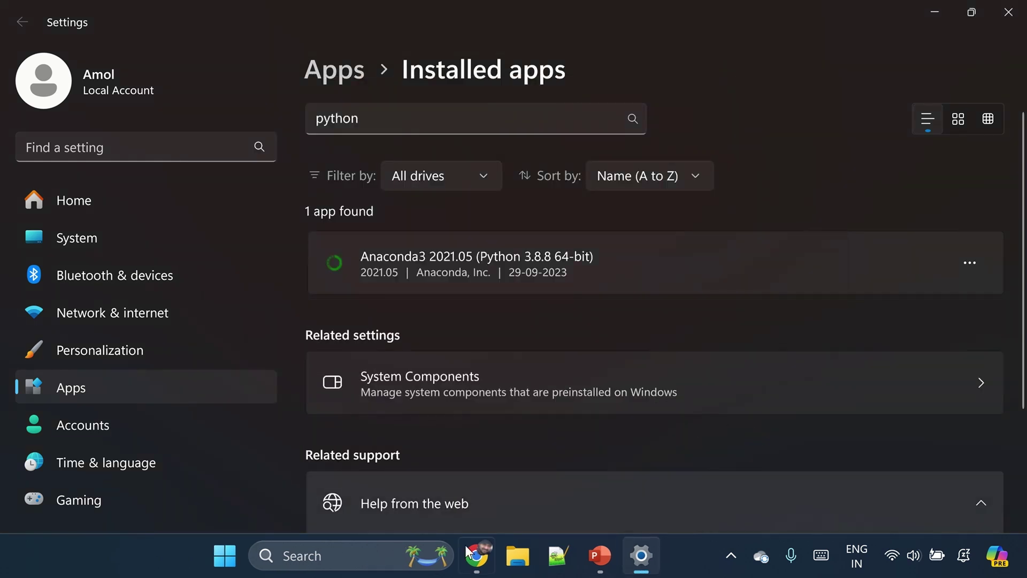
Step: Open Command Prompt and run python --version, which reports Python was not found
click(330, 556)
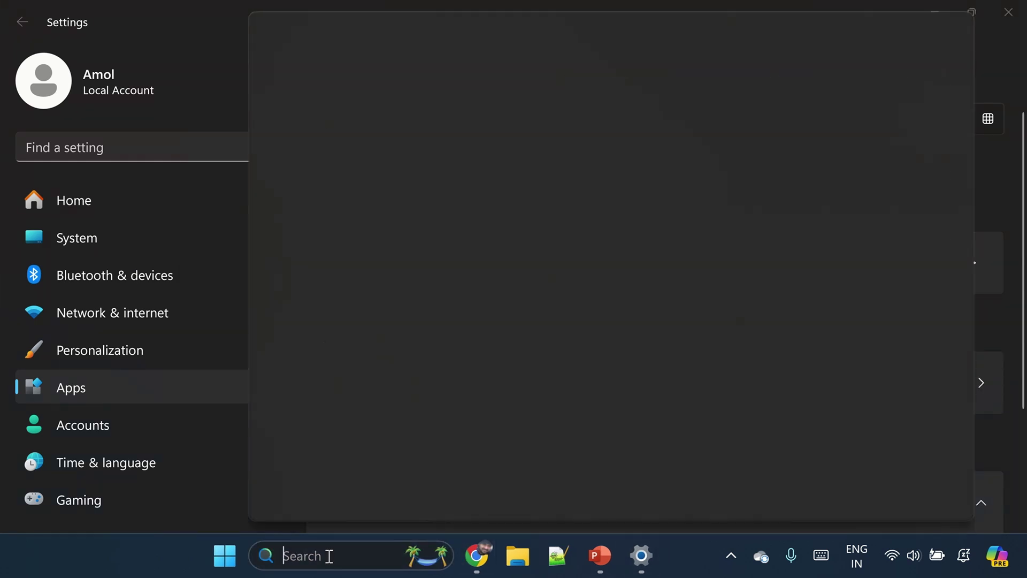
text(cmd)
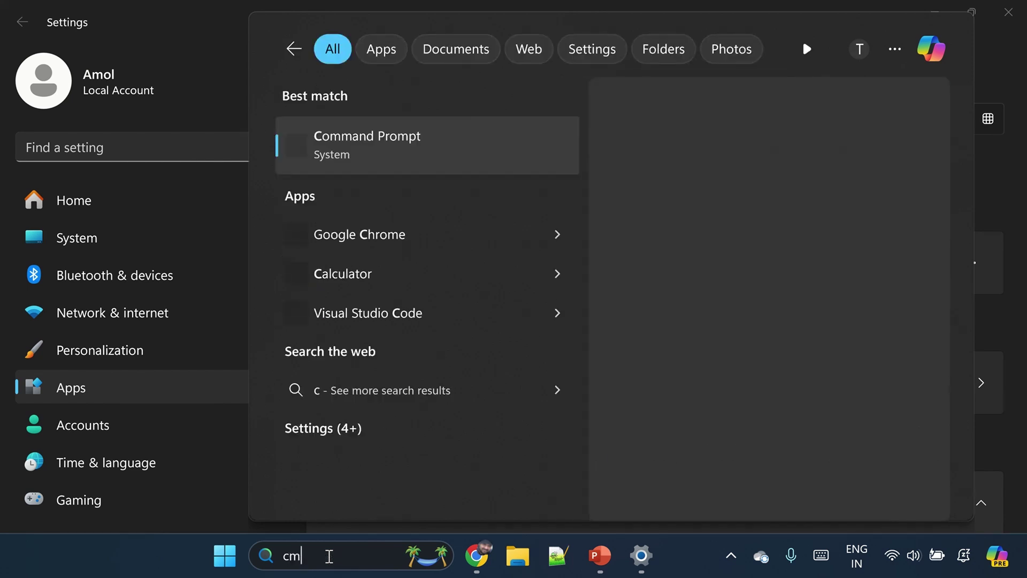
key(Return)
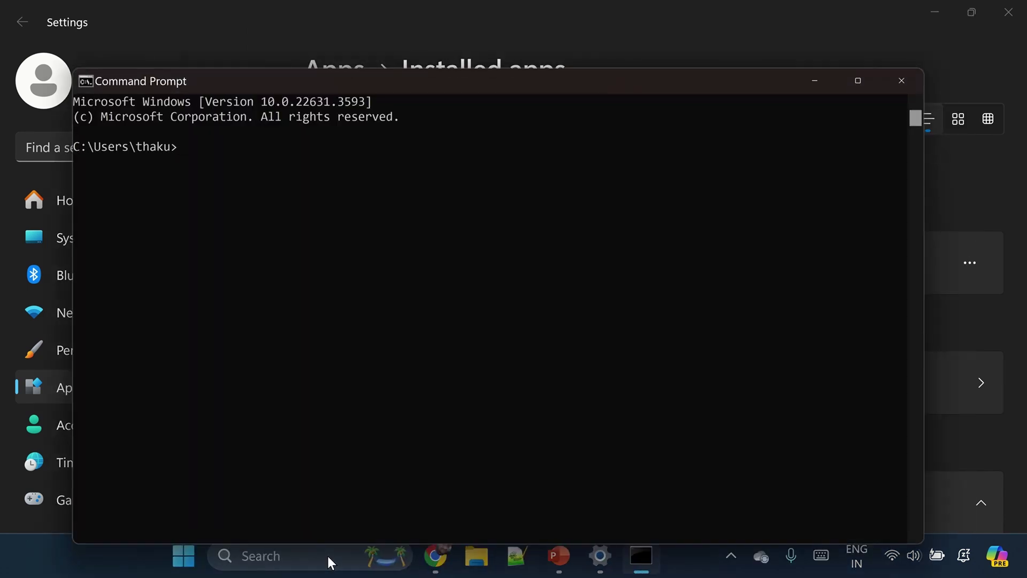
text(python --)
text(versi)
text(on)
key(Return)
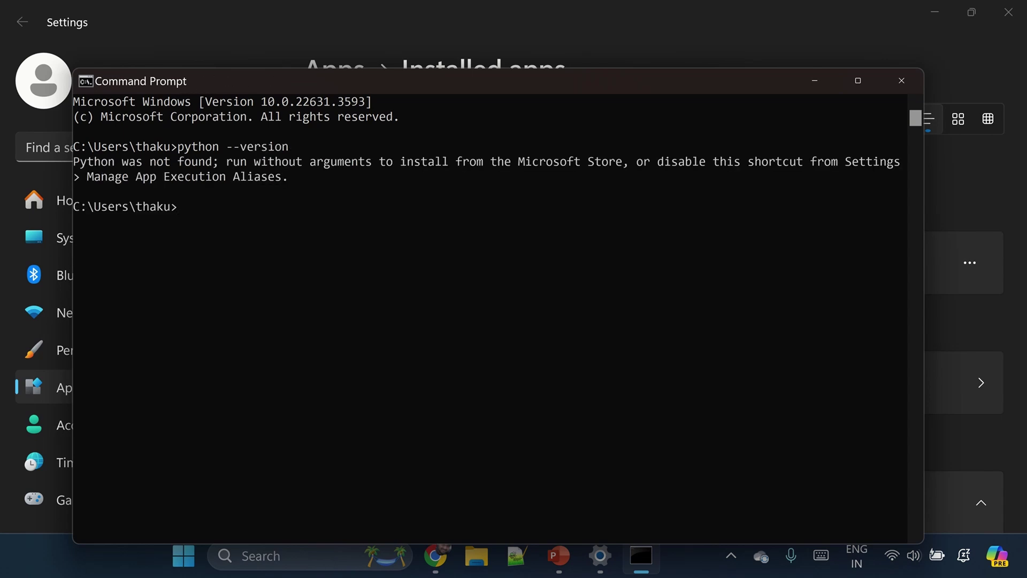
click(334, 556)
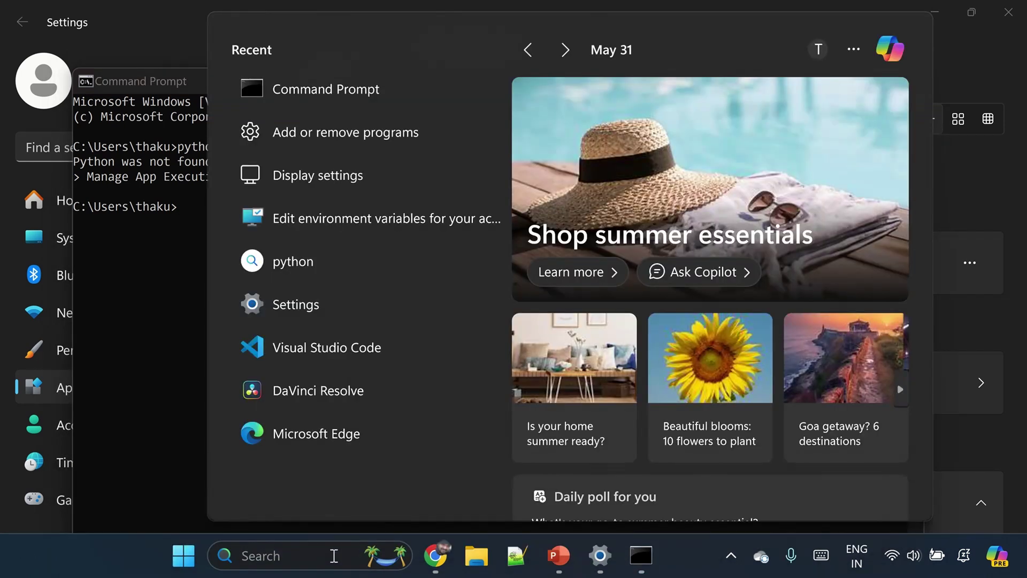
text(en)
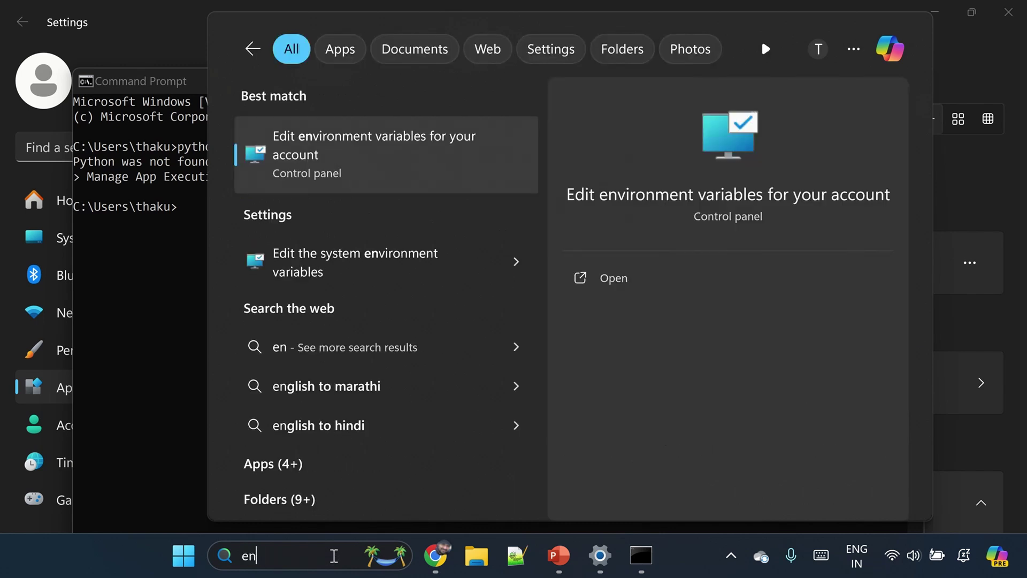
text(v)
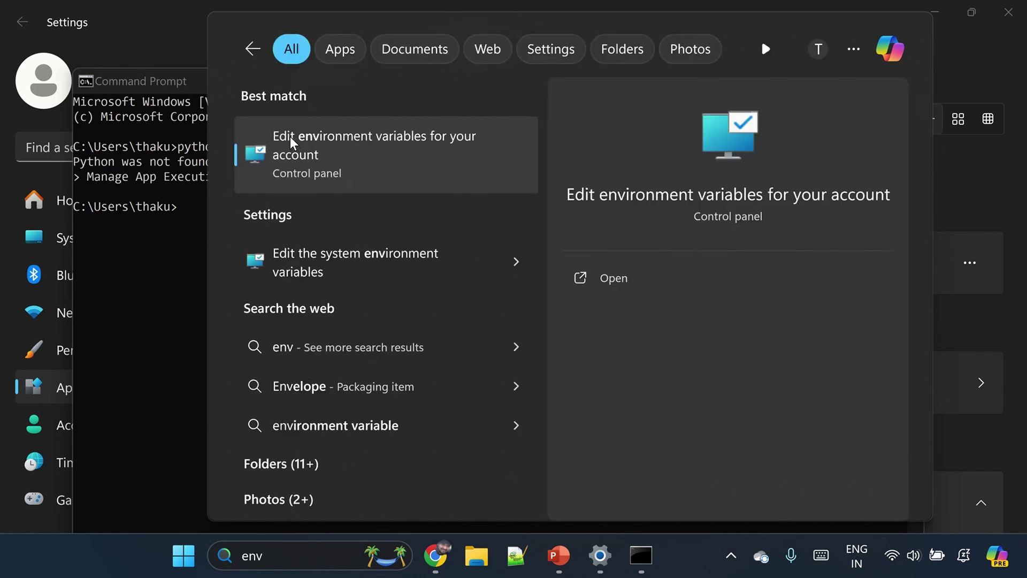
click(337, 153)
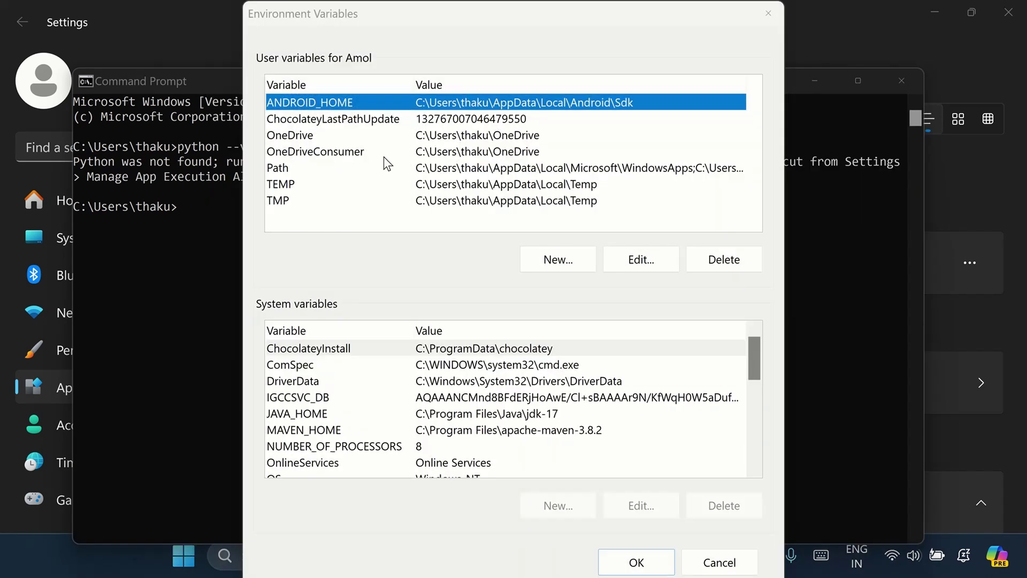
click(308, 168)
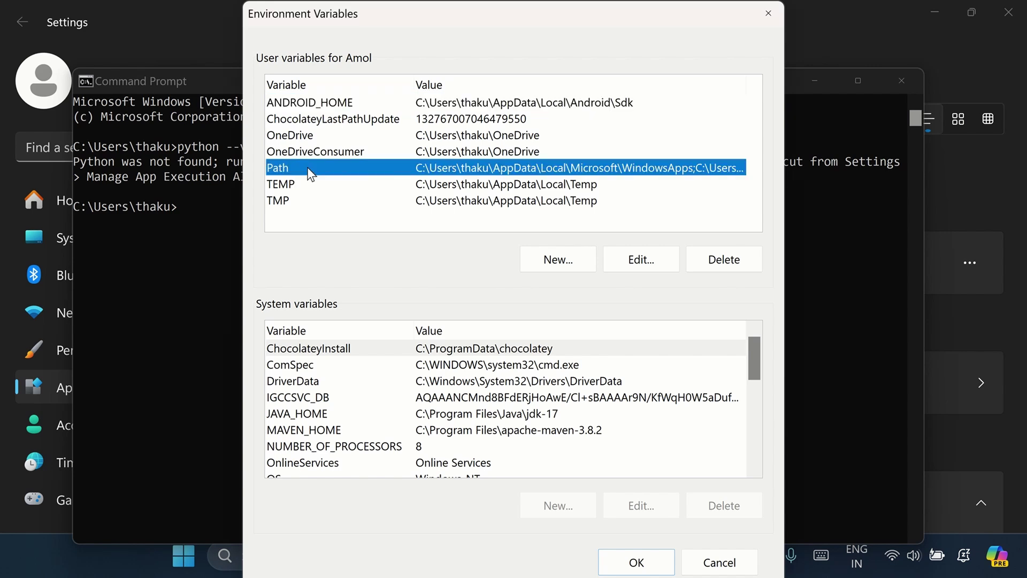
click(636, 260)
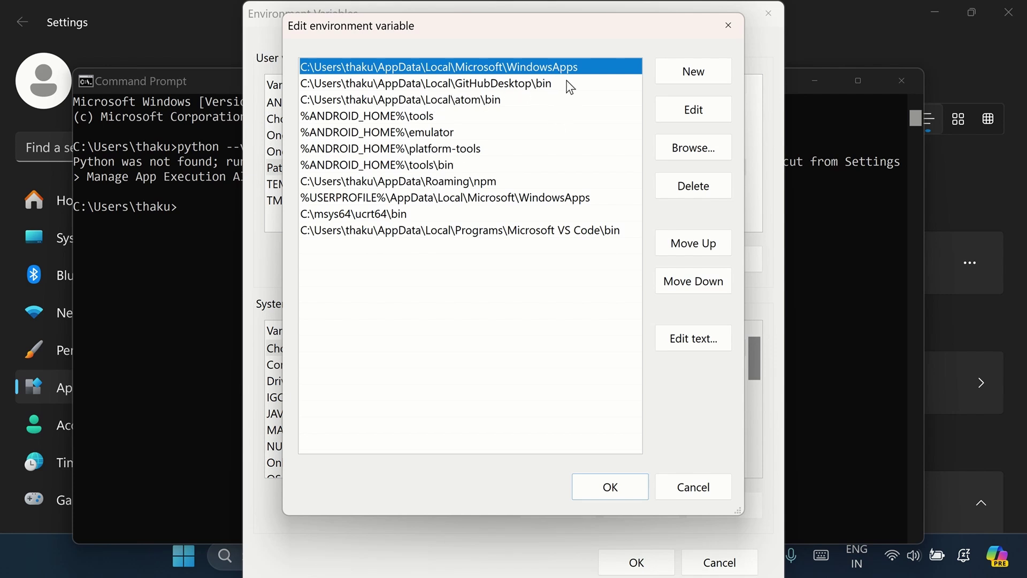
click(726, 24)
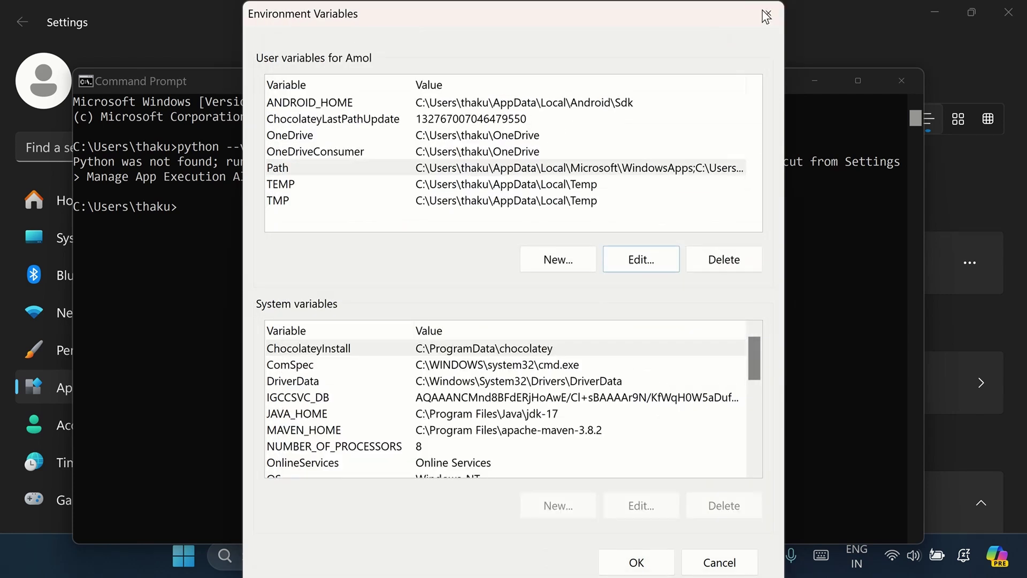
click(763, 17)
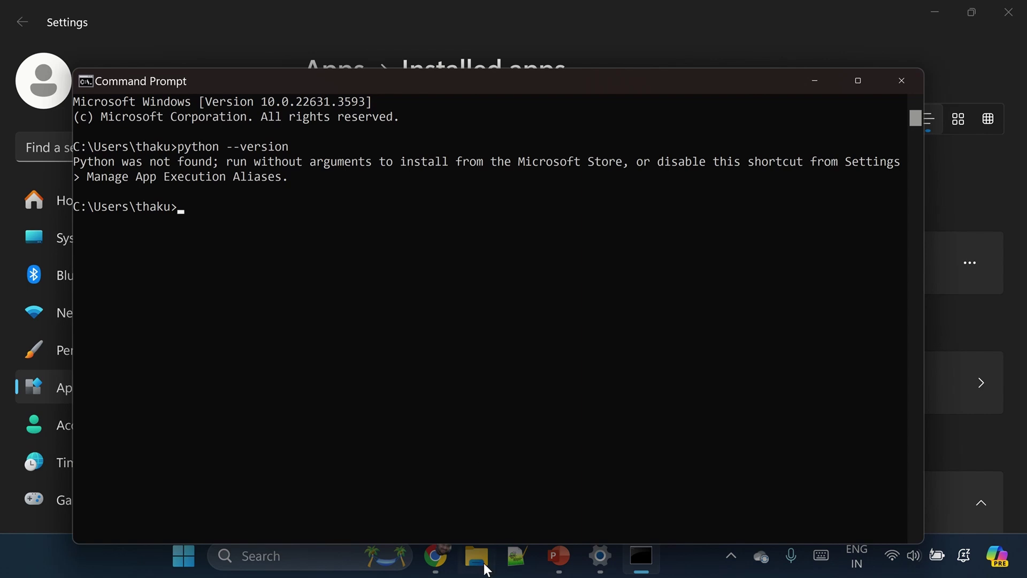
Step: In File Explorer, go to %appdata%, then up to AppData and into Local
click(480, 556)
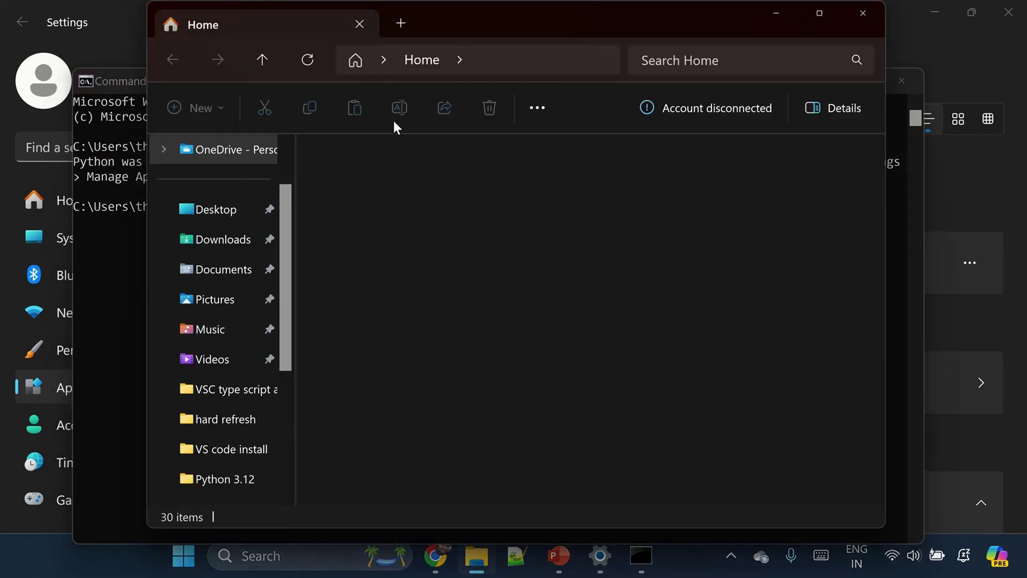
click(489, 60)
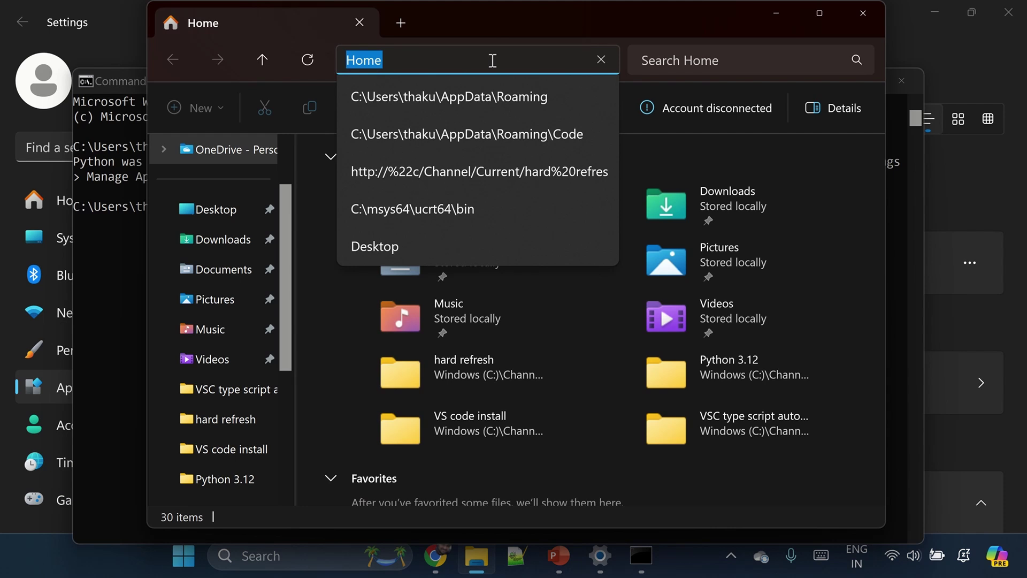
text(%a)
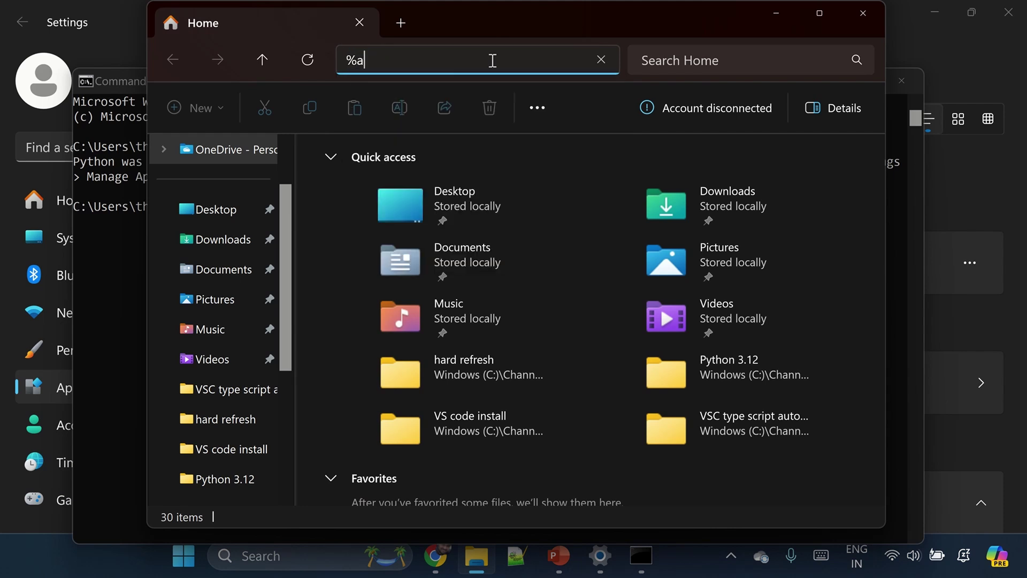
text(ppdat)
text(a)
text(%)
key(Return)
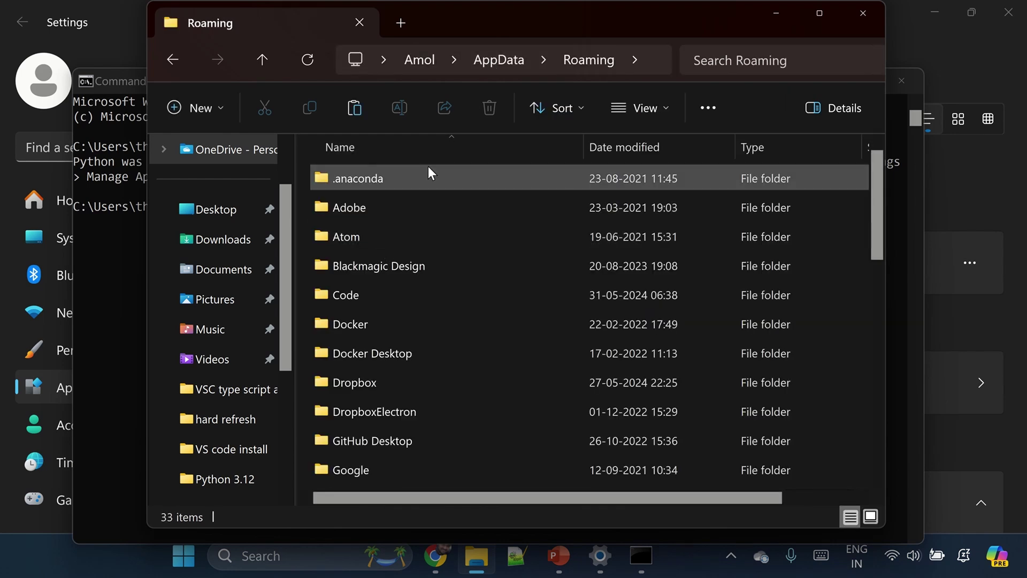
click(502, 60)
double_click(346, 178)
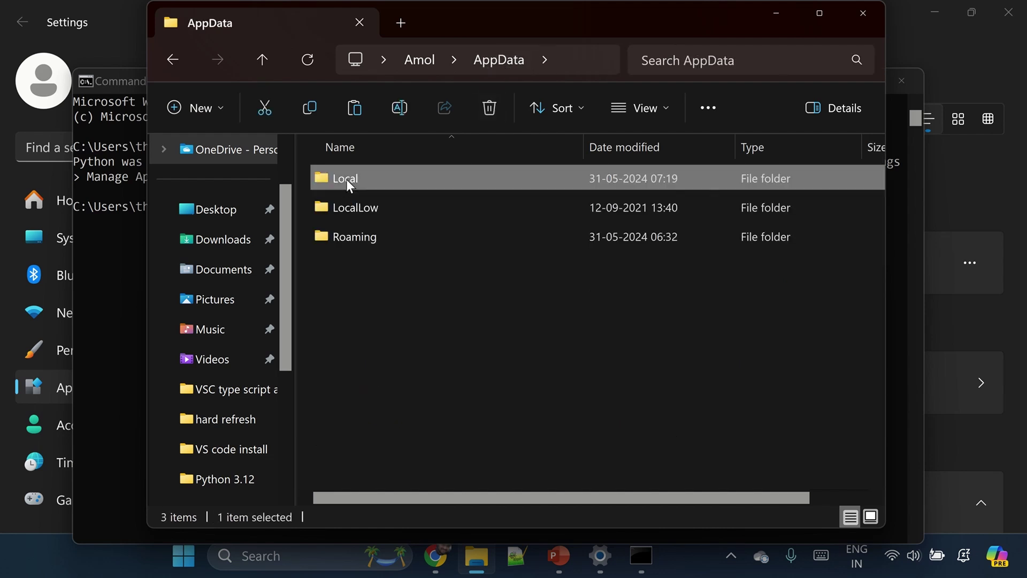
Step: Open the Local\Programs folder, showing only Common and Microsoft VS Code, and maximize the window
scroll(396, 345, down, 1)
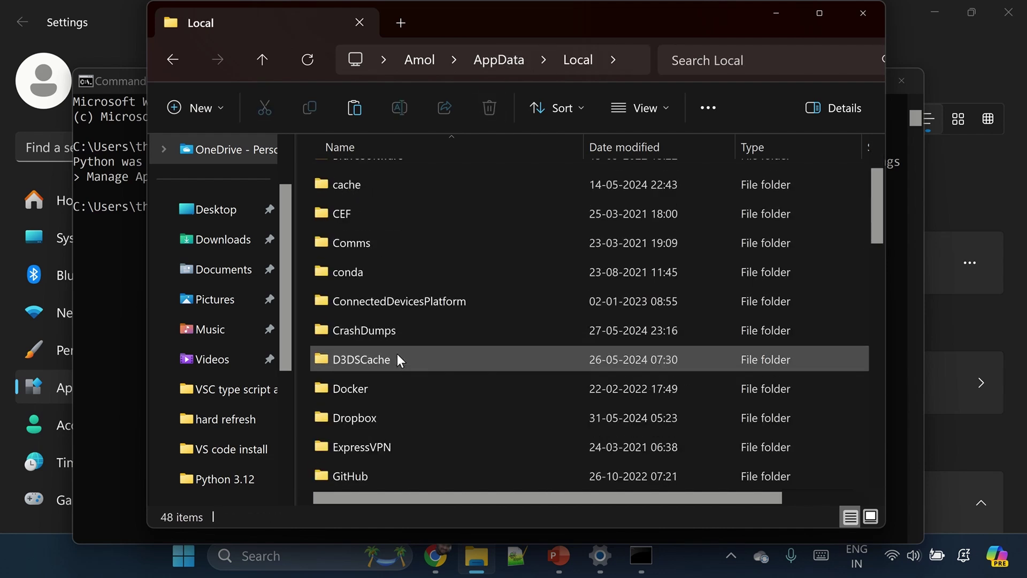
scroll(396, 354, down, 2)
scroll(397, 354, down, 2)
scroll(396, 352, down, 1)
scroll(396, 349, down, 1)
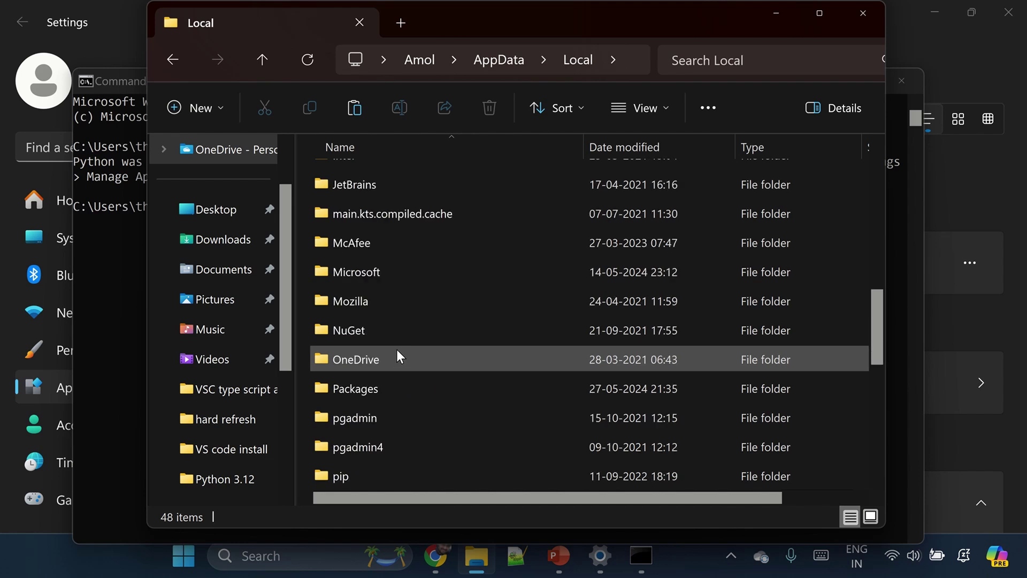
scroll(387, 405, down, 1)
scroll(387, 405, down, 1)
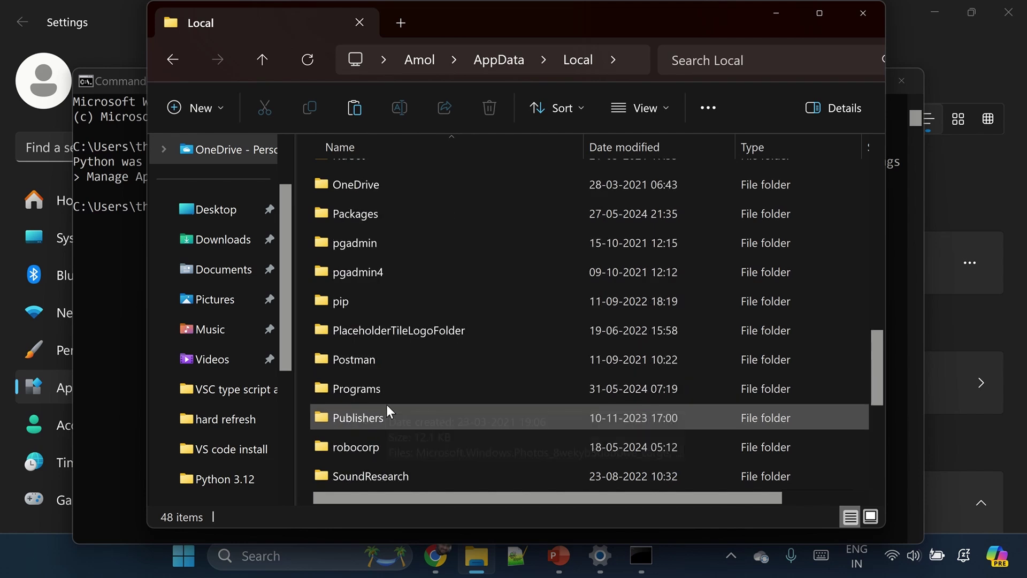
click(362, 383)
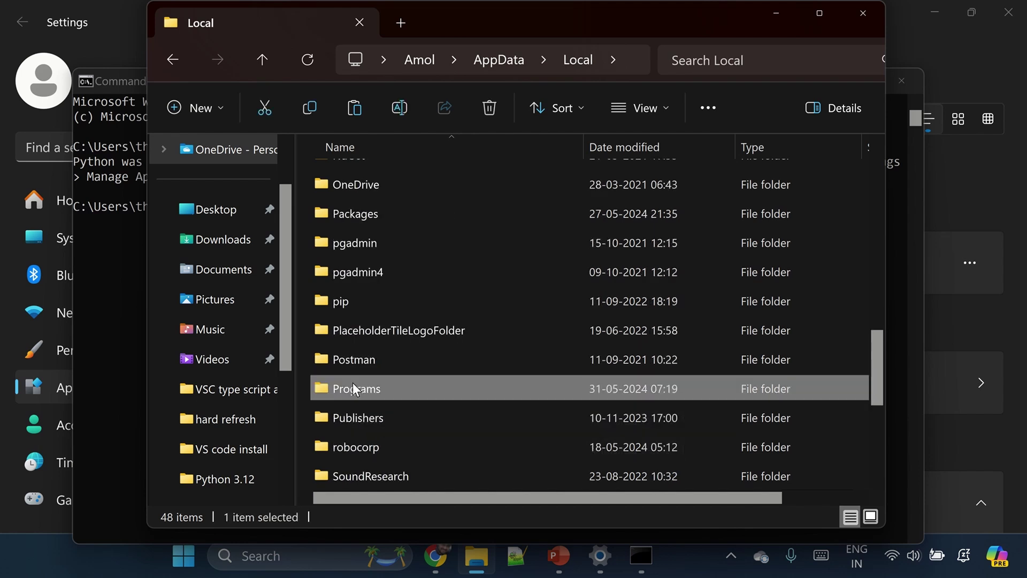
double_click(353, 386)
key(super+Up)
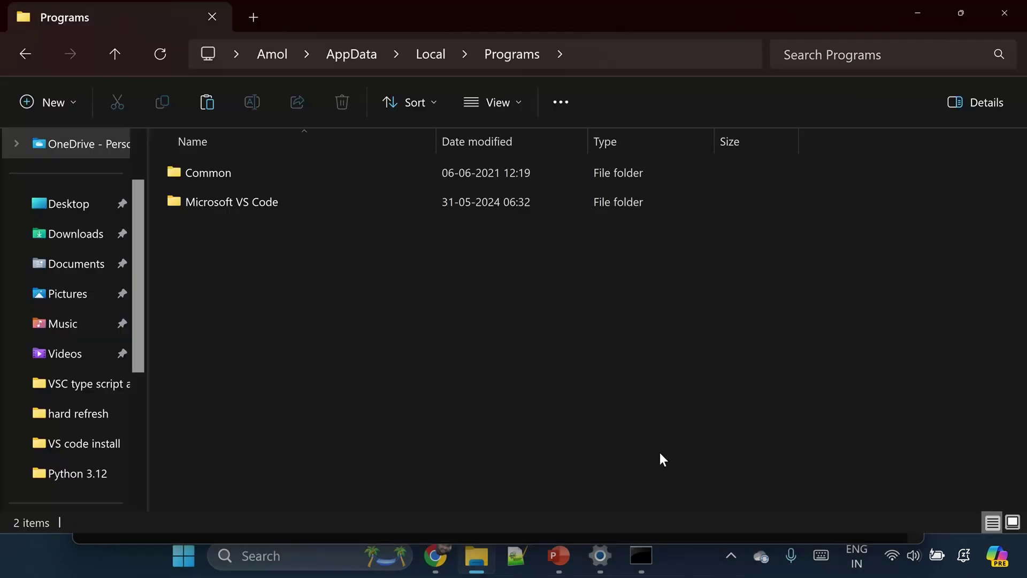